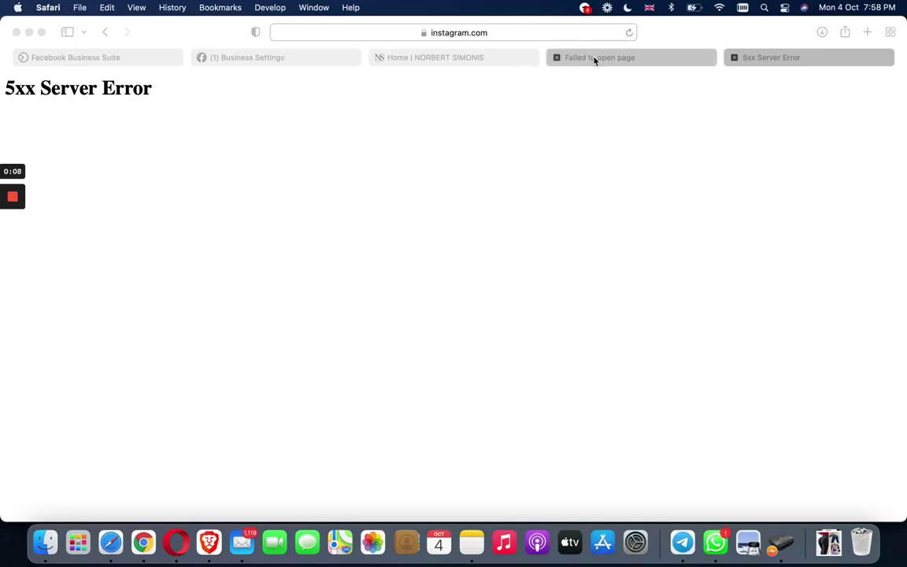
Step: Check the Business Settings and Facebook Business Suite tabs, ending on the personal website tab
{"action": "left_click", "coordinate": [244, 59]}
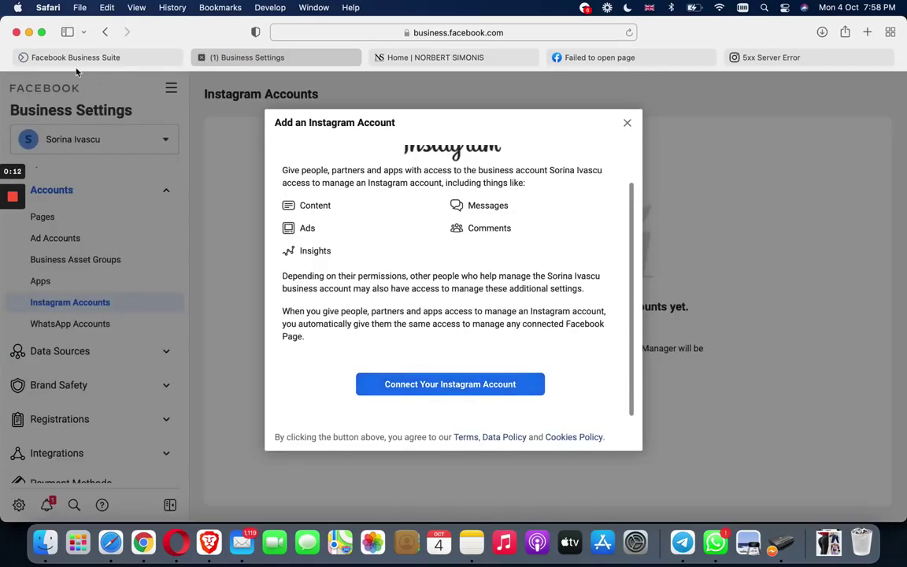
{"action": "left_click", "coordinate": [82, 57]}
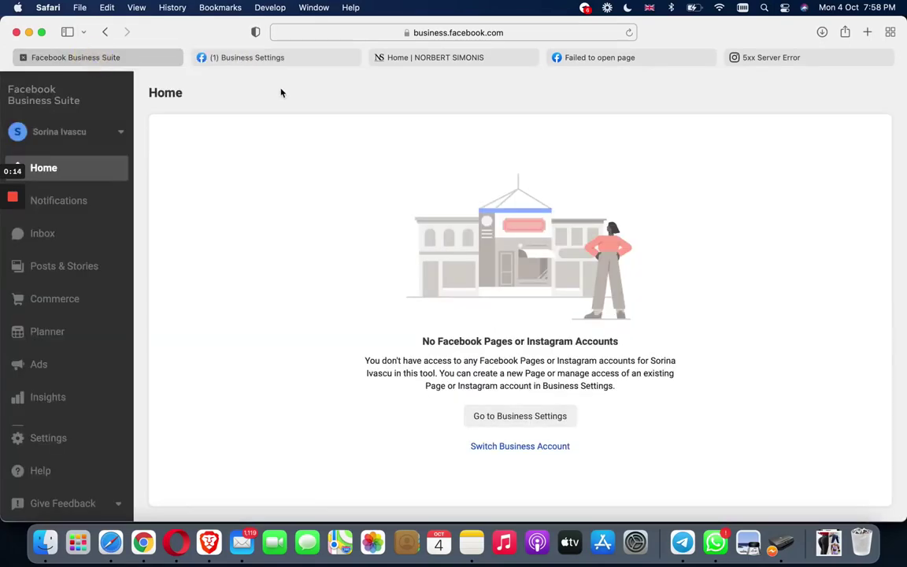
{"action": "left_click", "coordinate": [464, 57]}
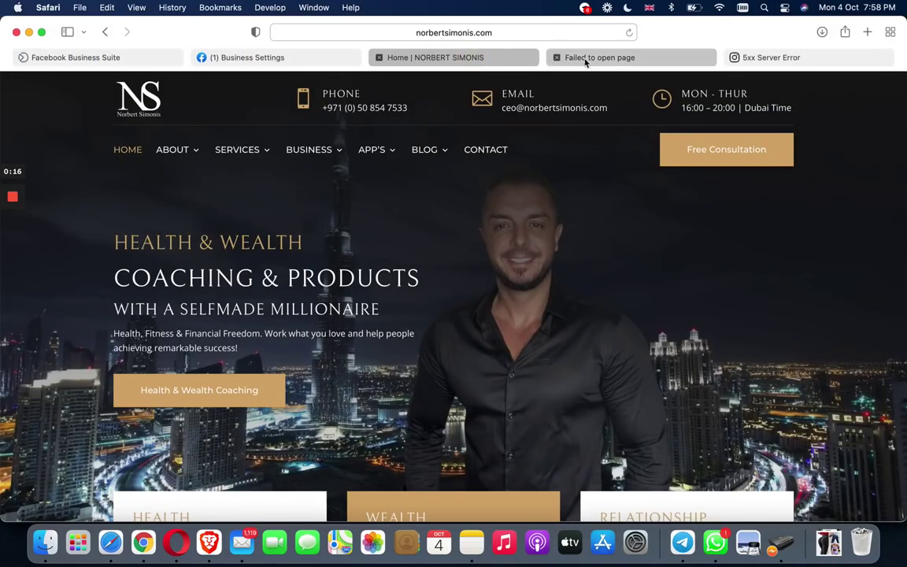
{"action": "scroll", "coordinate": [451, 269], "scroll_direction": "down", "scroll_amount": 10}
{"action": "scroll", "coordinate": [451, 269], "scroll_direction": "up", "scroll_amount": 10}
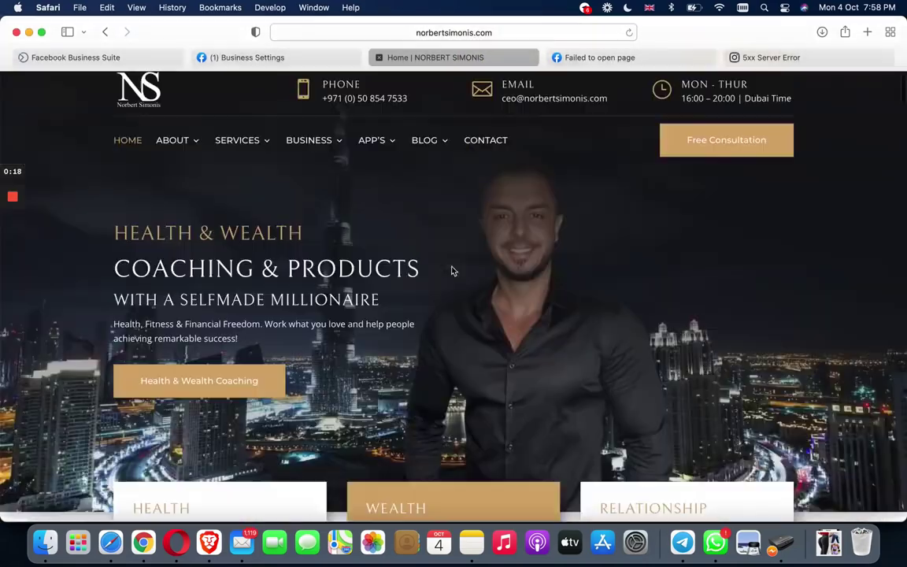
{"action": "scroll", "coordinate": [472, 204], "scroll_direction": "up", "scroll_amount": 2}
Step: Load Google in a new tab and begin entering facebook.com
{"action": "key", "text": "super+t"}
{"action": "type", "text": "g"}
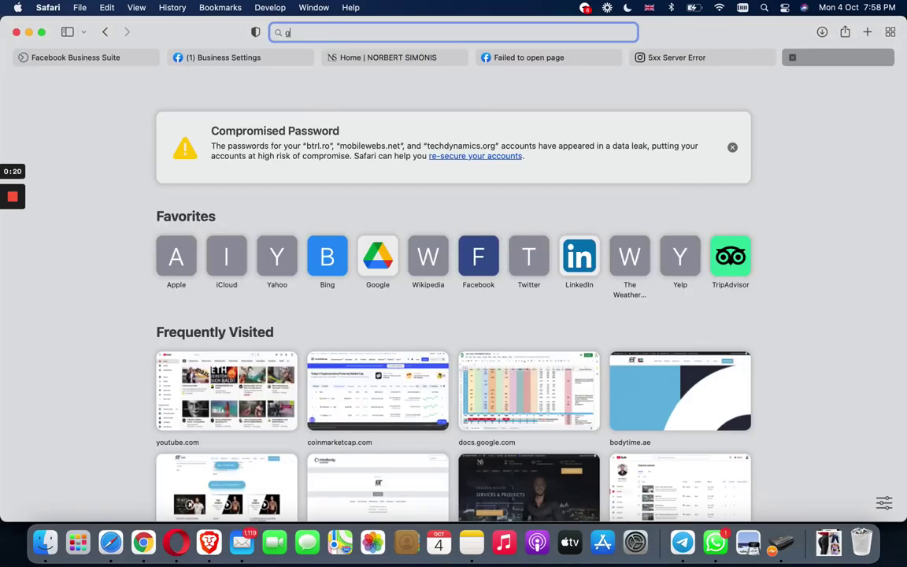
{"action": "type", "text": "oogle.com"}
{"action": "key", "text": "Return"}
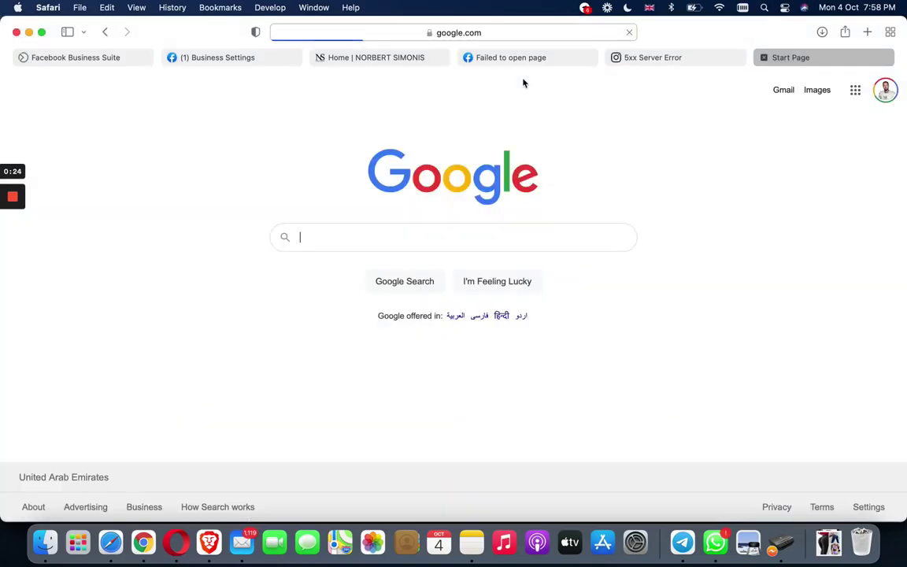
{"action": "left_click", "coordinate": [527, 32]}
{"action": "type", "text": "fa"}
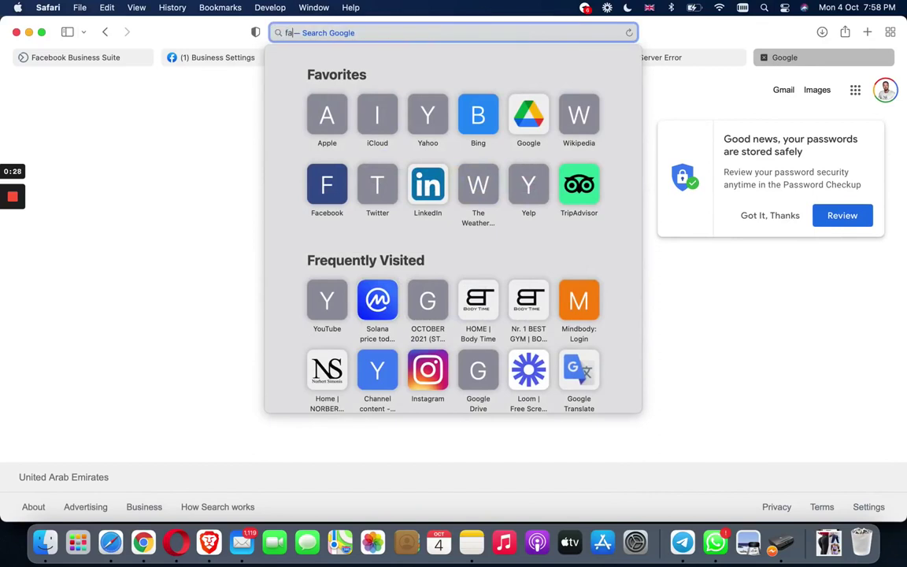
{"action": "type", "text": "cebbok"}
{"action": "key", "text": "BackSpace"}
{"action": "key", "text": "BackSpace"}
{"action": "key", "text": "BackSpace"}
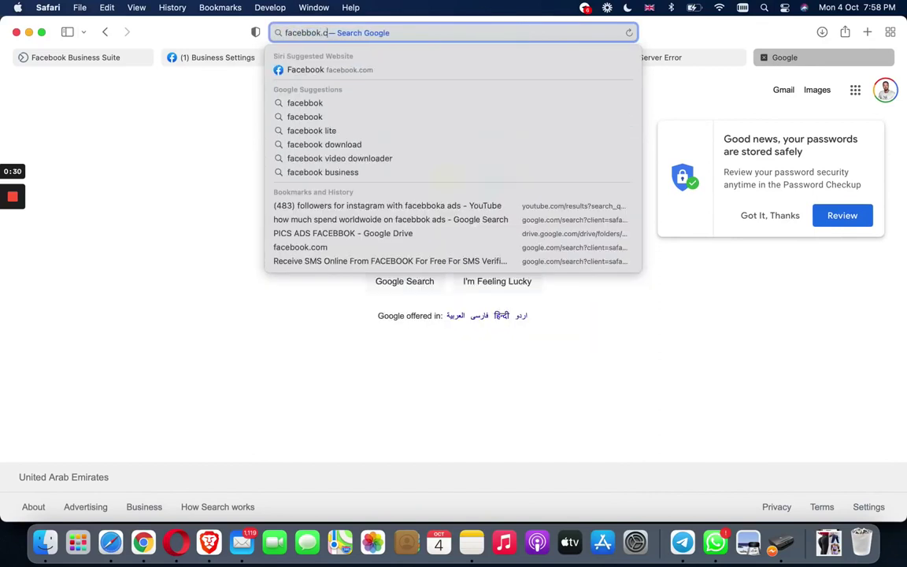
{"action": "type", "text": "ook"}
Step: Show facebook.com failing to load, then close the 5xx Server Error tab
{"action": "key", "text": "Return"}
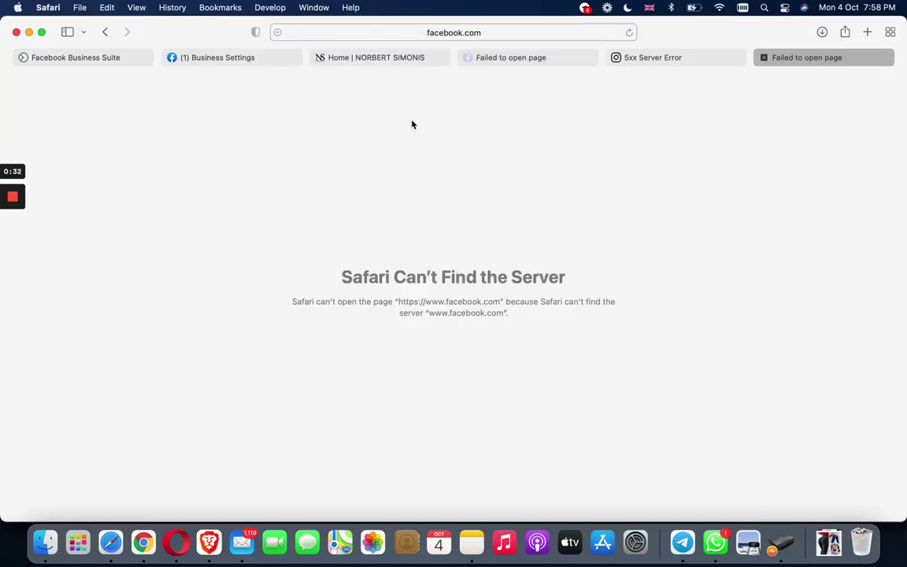
{"action": "left_click", "coordinate": [615, 57]}
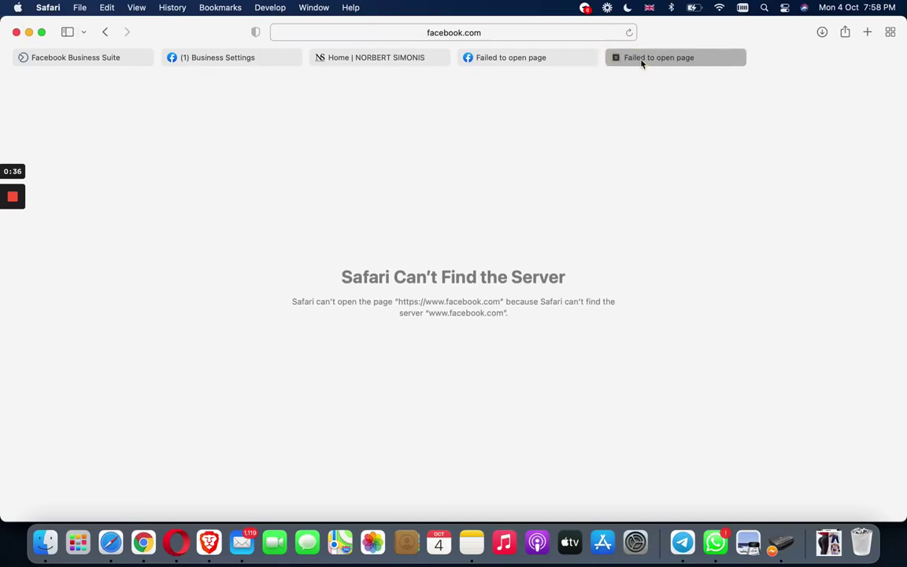
{"action": "left_click", "coordinate": [583, 36]}
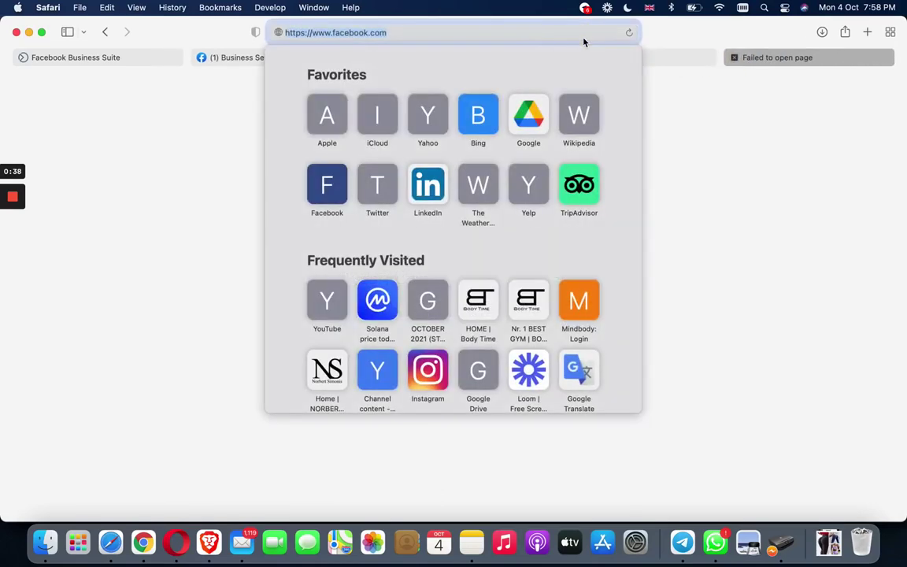
{"action": "type", "text": "instaf4am"}
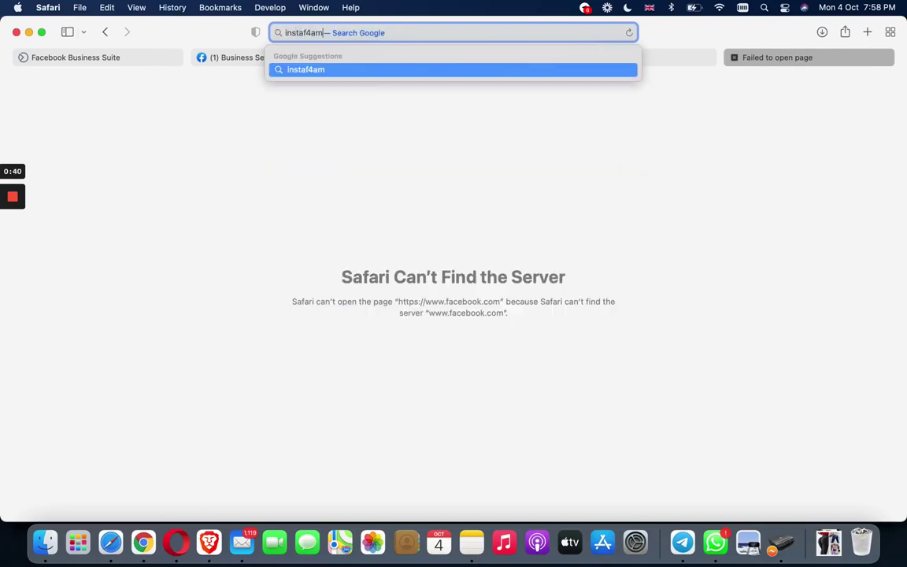
Step: Correct the misspelled 'instaf4am' search and load instagram.com, which returns a 5xx Server Error
{"action": "key", "text": "Return"}
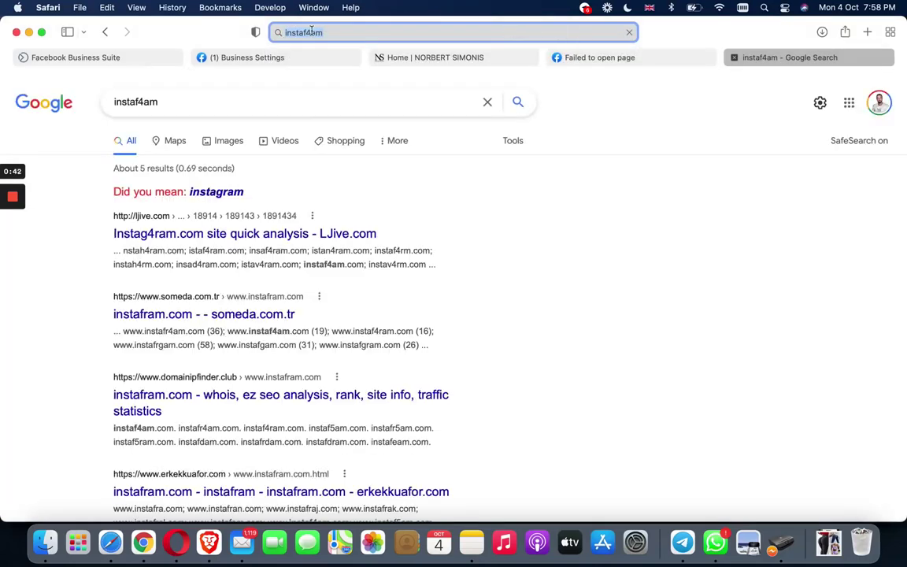
{"action": "left_click", "coordinate": [331, 32]}
{"action": "key", "text": "BackSpace"}
{"action": "key", "text": "BackSpace"}
{"action": "key", "text": "BackSpace"}
{"action": "key", "text": "BackSpace"}
{"action": "key", "text": "BackSpace"}
{"action": "key", "text": "BackSpace"}
{"action": "key", "text": "BackSpace"}
{"action": "key", "text": "BackSpace"}
{"action": "type", "text": "in"}
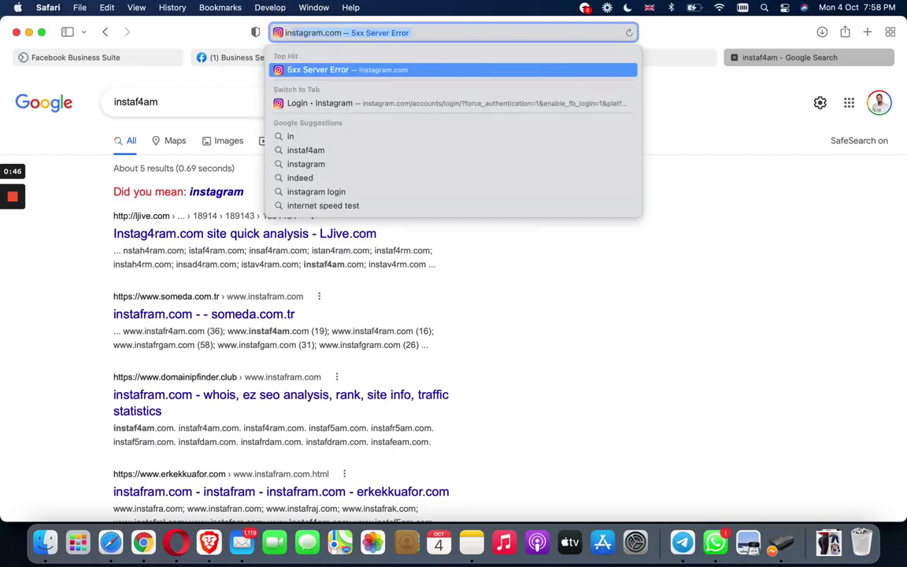
{"action": "key", "text": "Return"}
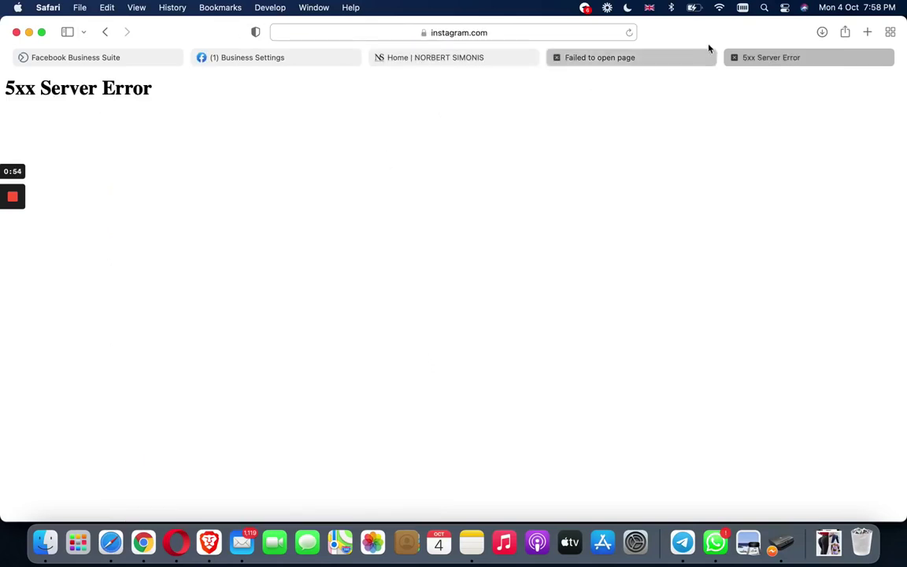
{"action": "mouse_move", "coordinate": [13, 197]}
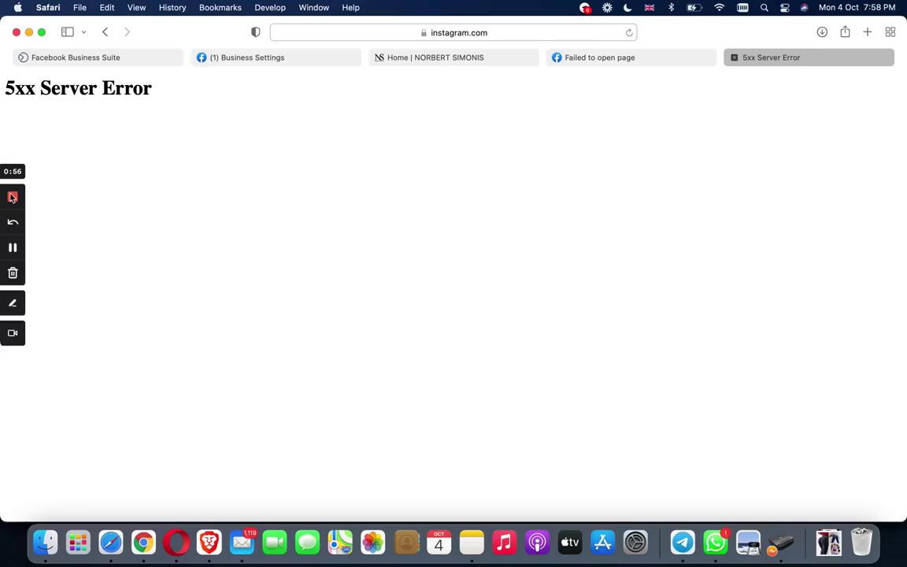
{"action": "left_click", "coordinate": [11, 331]}
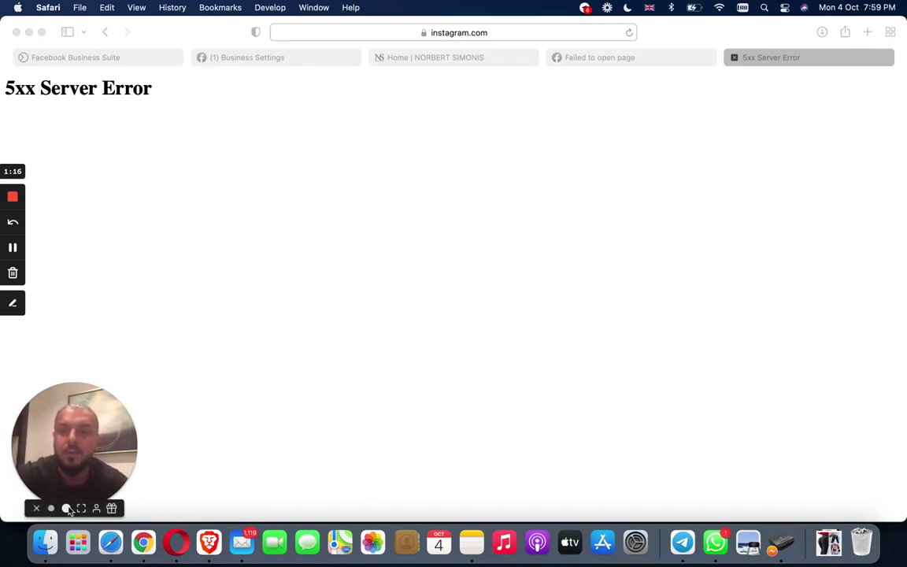
{"action": "left_click", "coordinate": [68, 510]}
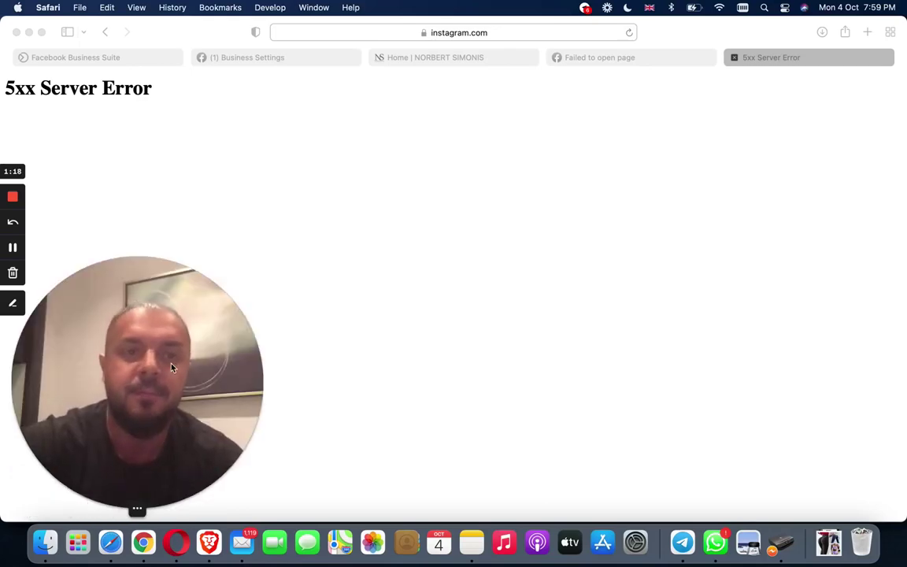